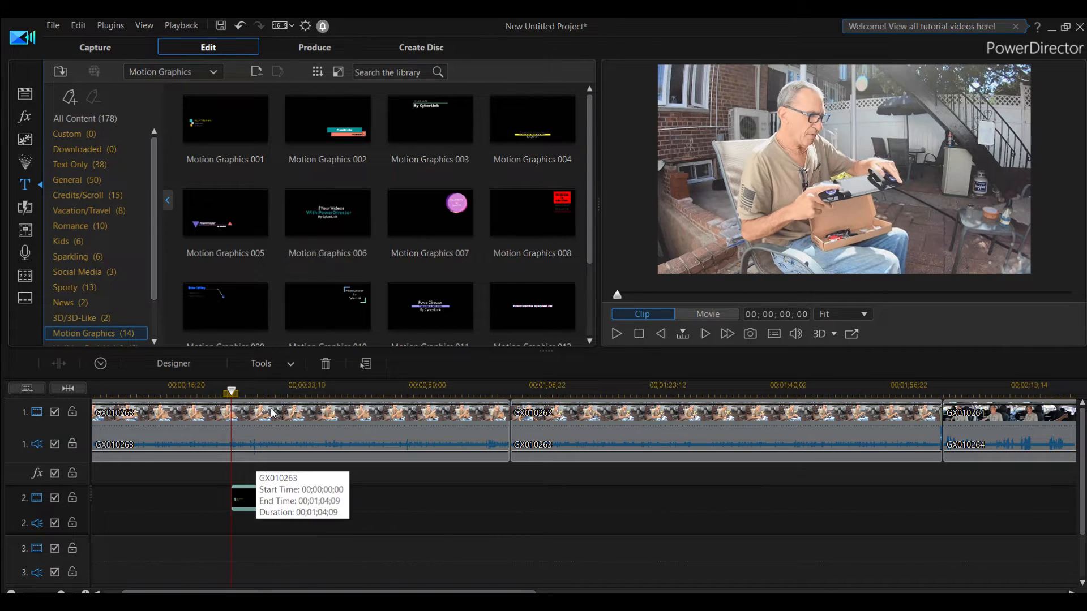
left_click(268, 392)
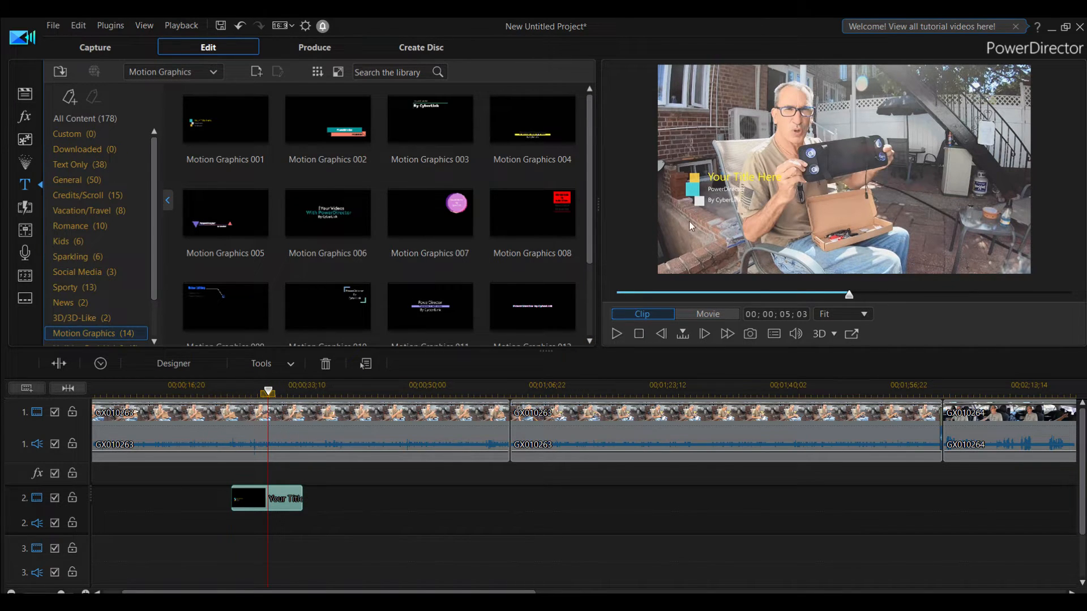
double_click(260, 507)
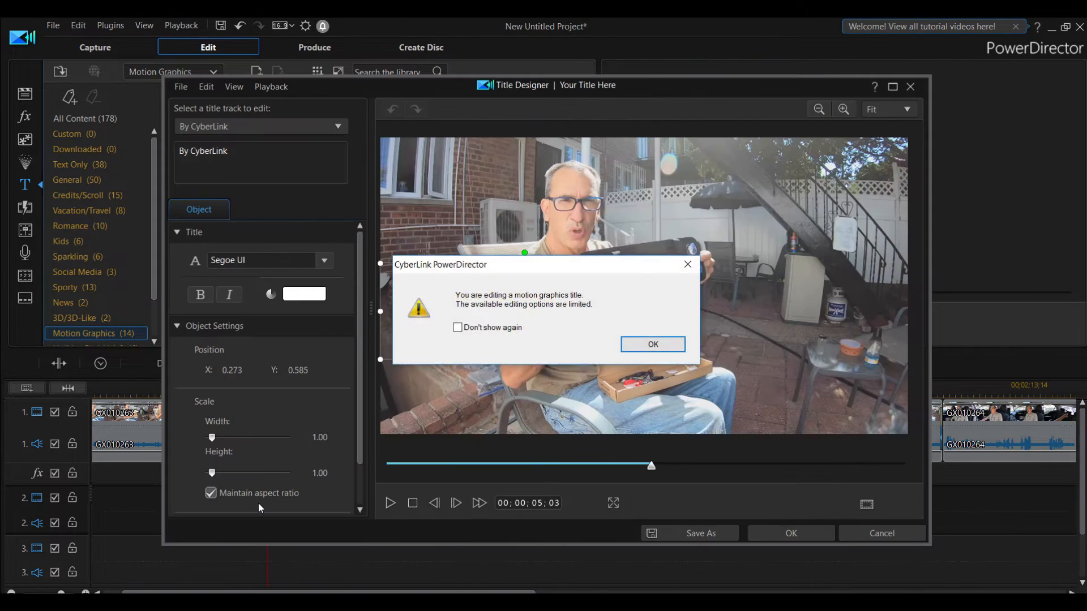
left_click(637, 348)
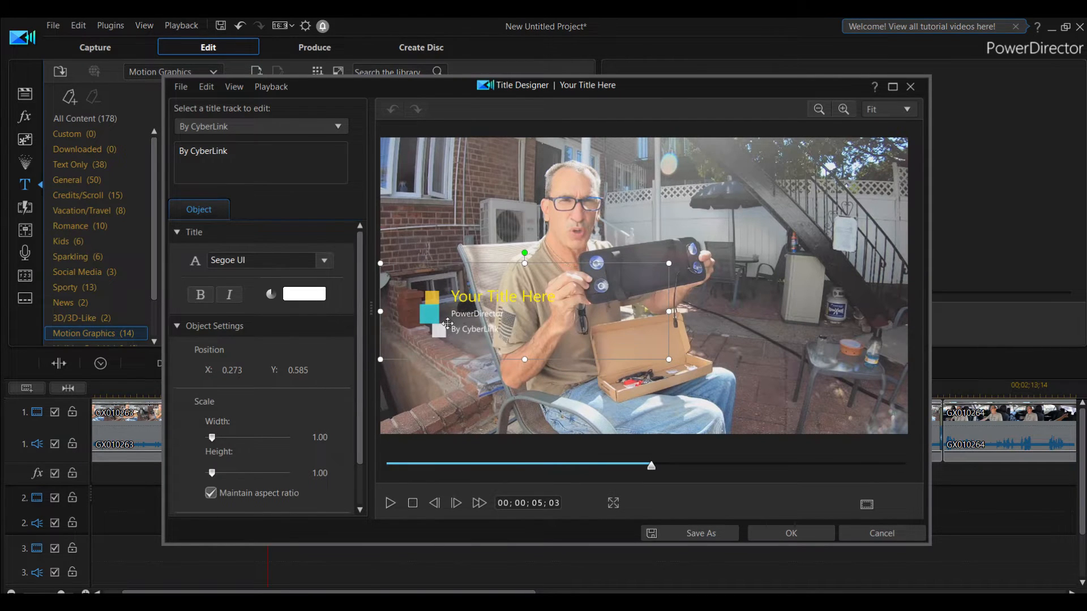
left_click(469, 275)
left_click_drag(469, 275, 488, 167)
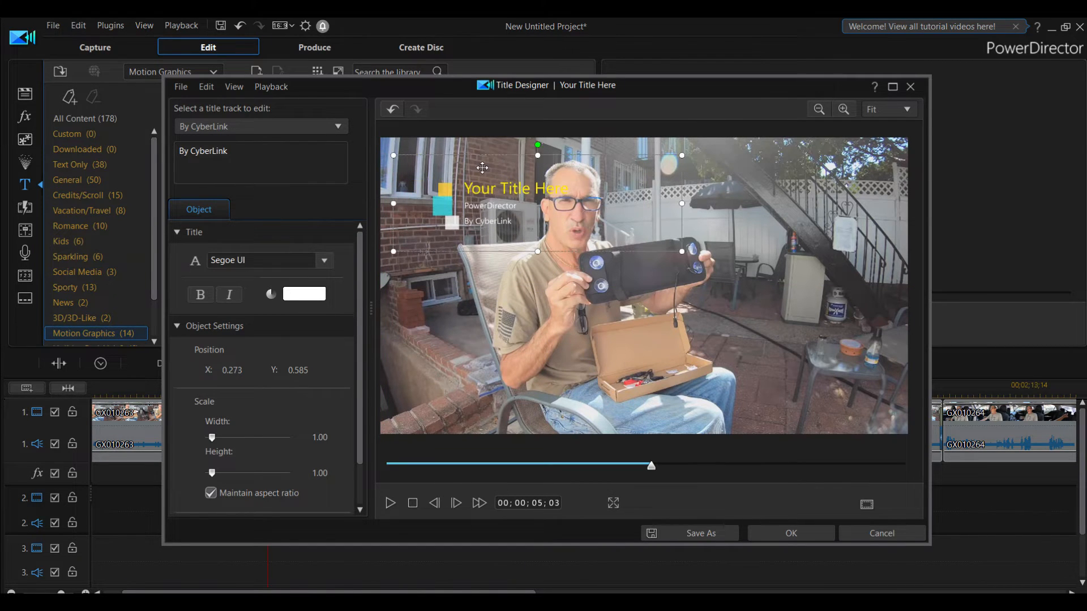
left_click(855, 538)
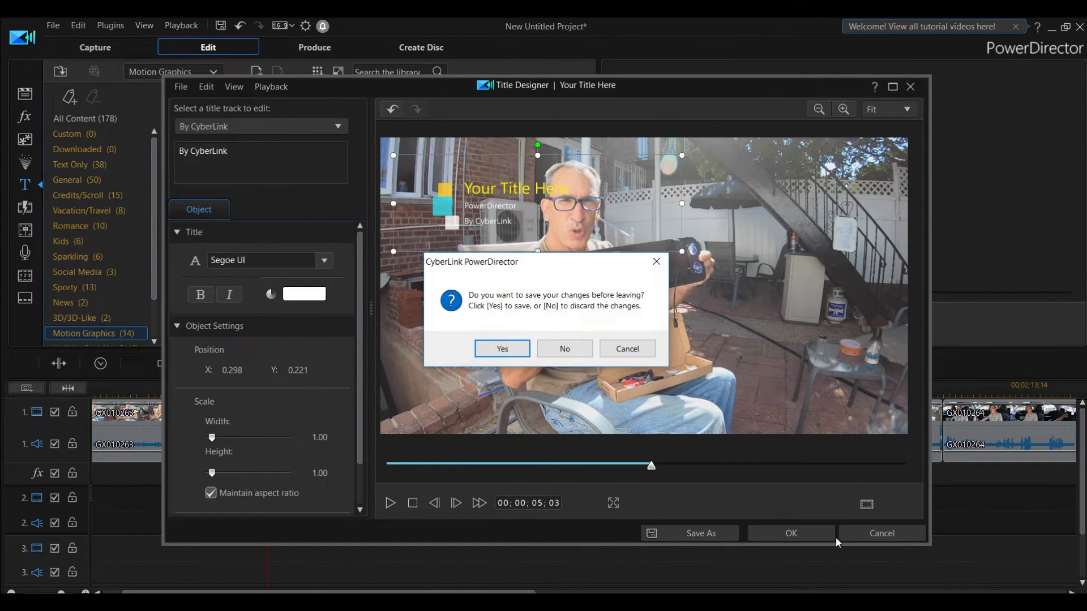
left_click(582, 349)
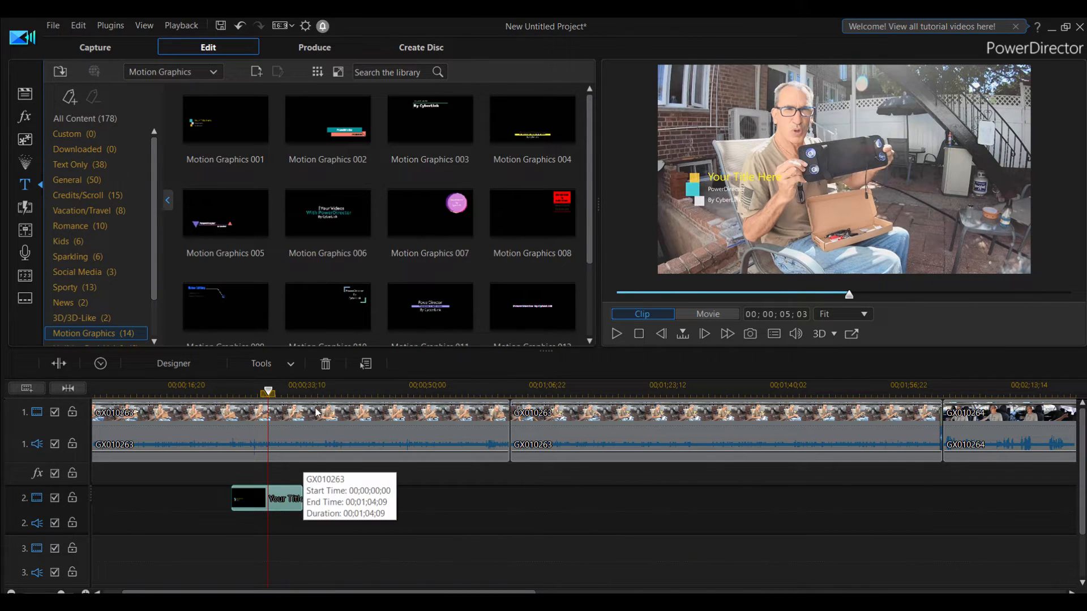
Step: Delete the motion graphics title clip from the second video track
left_click(326, 364)
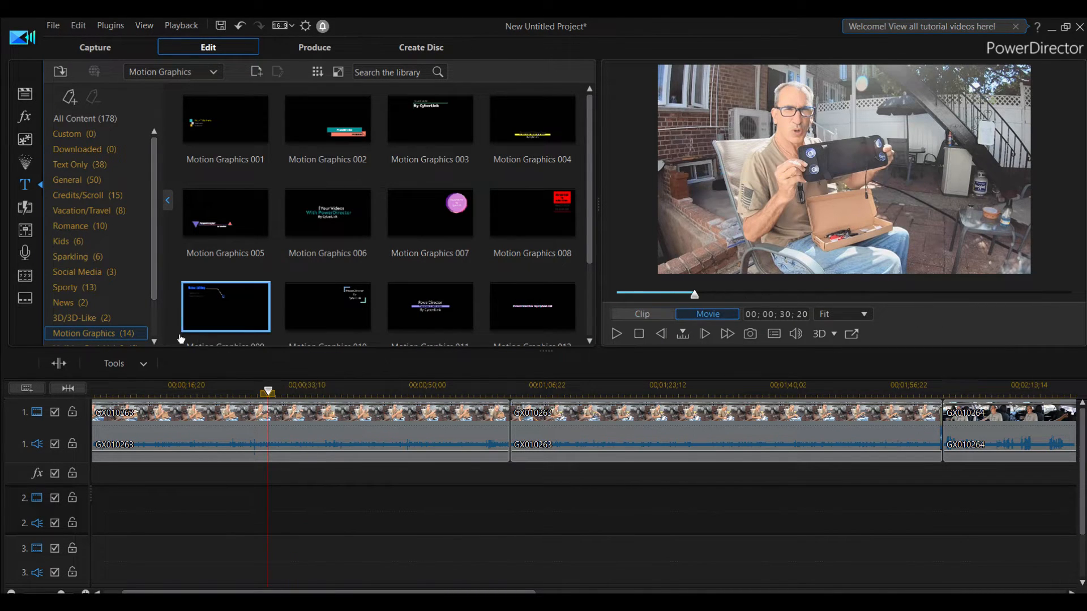
left_click(24, 142)
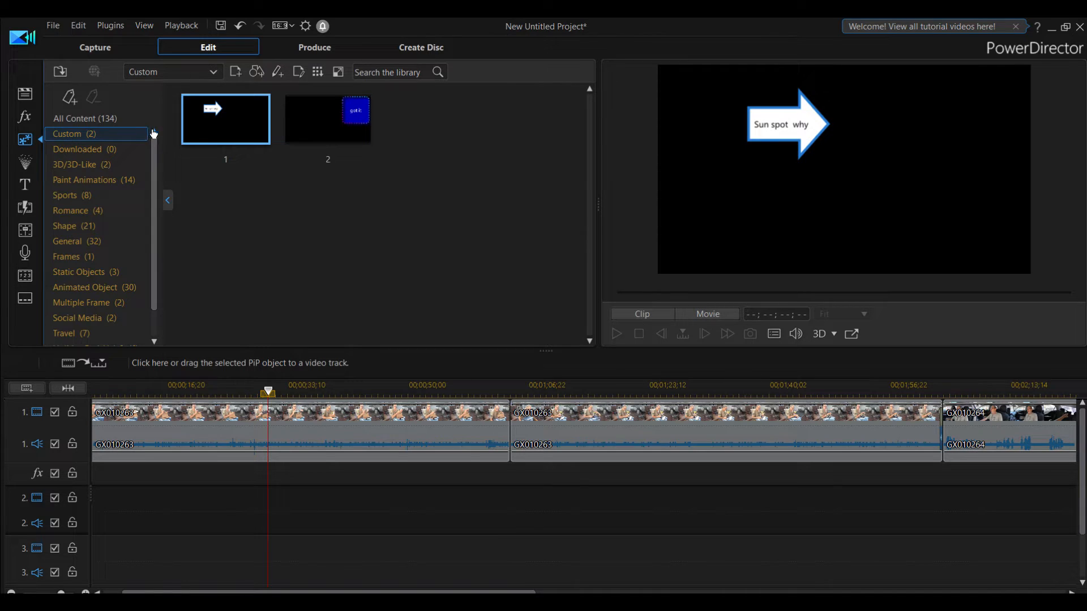
left_click(254, 71)
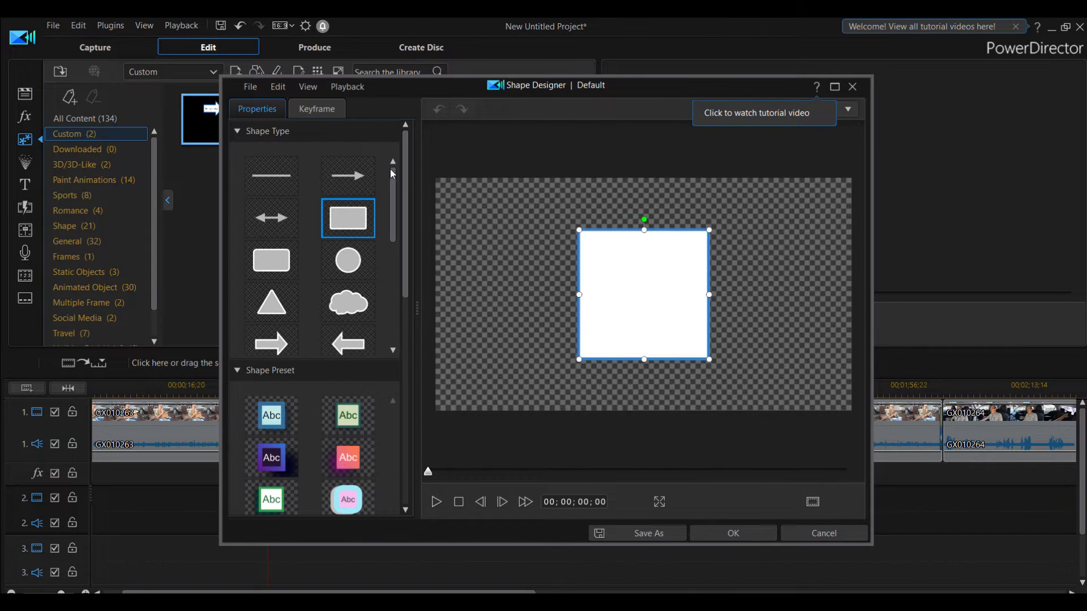
left_click(563, 303)
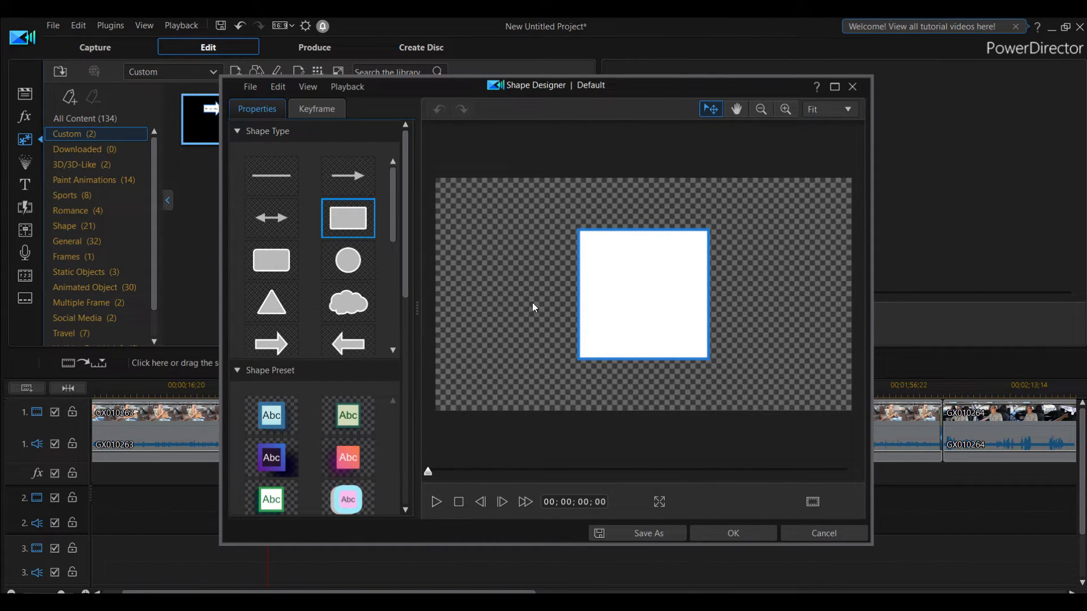
left_click(799, 533)
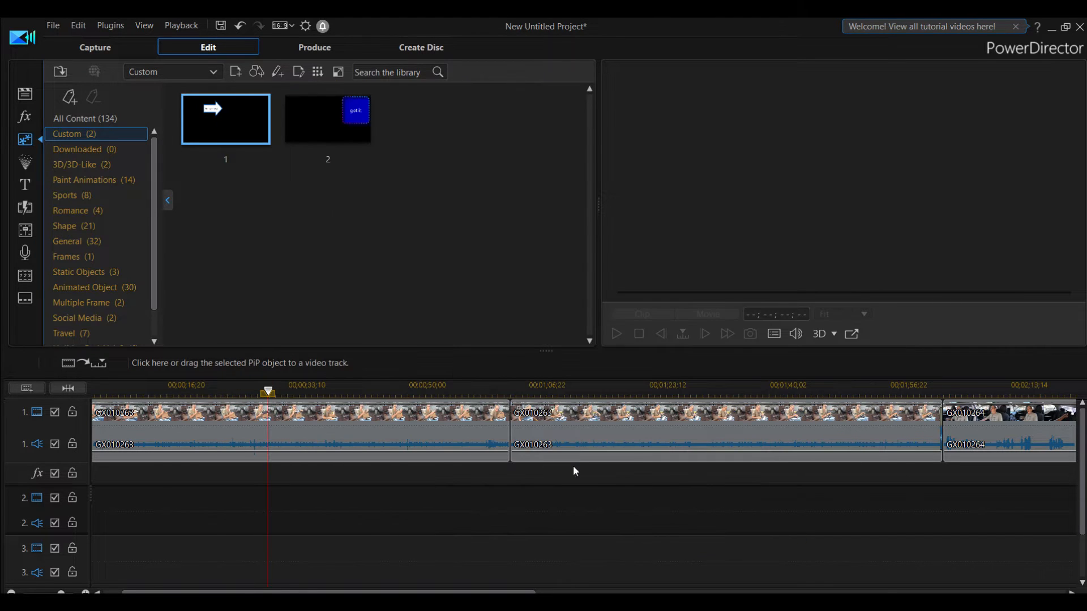
Step: Open the Motion Graphics 001 title template from the title library in the Title Designer
left_click(36, 182)
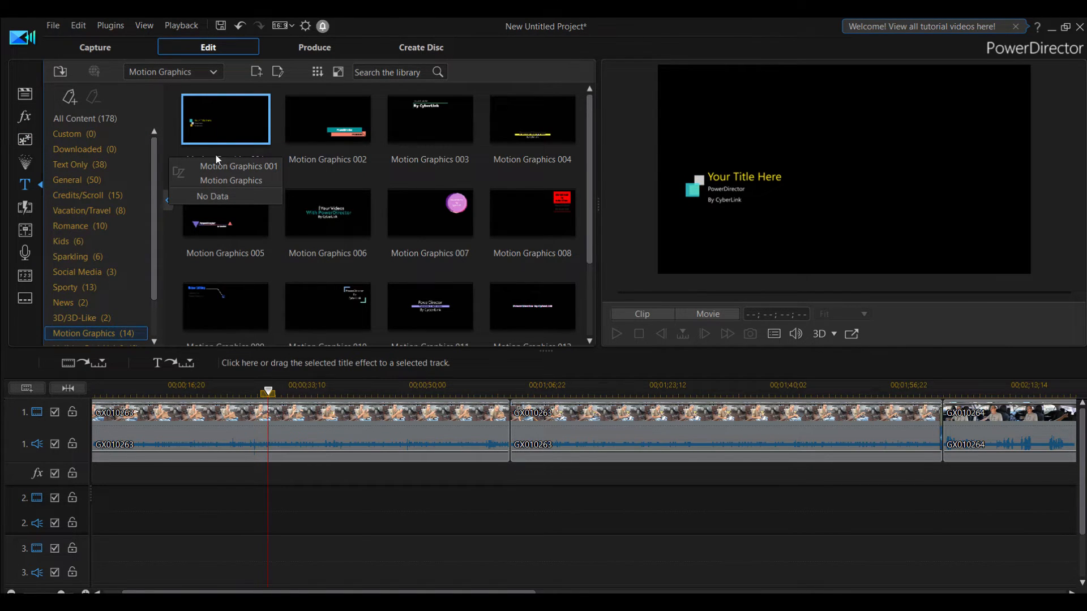
double_click(212, 127)
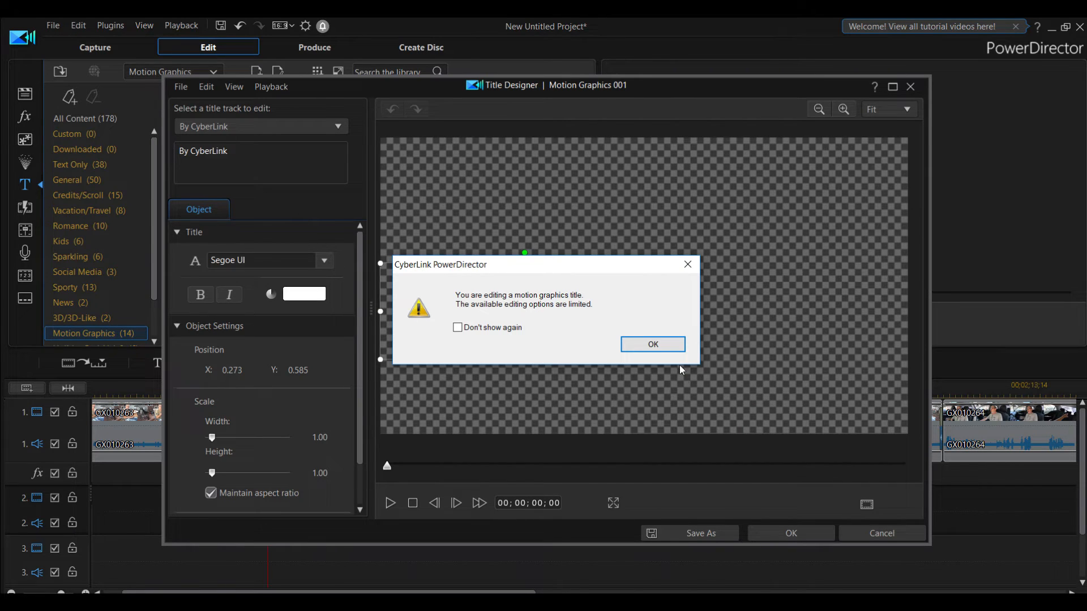
left_click(664, 347)
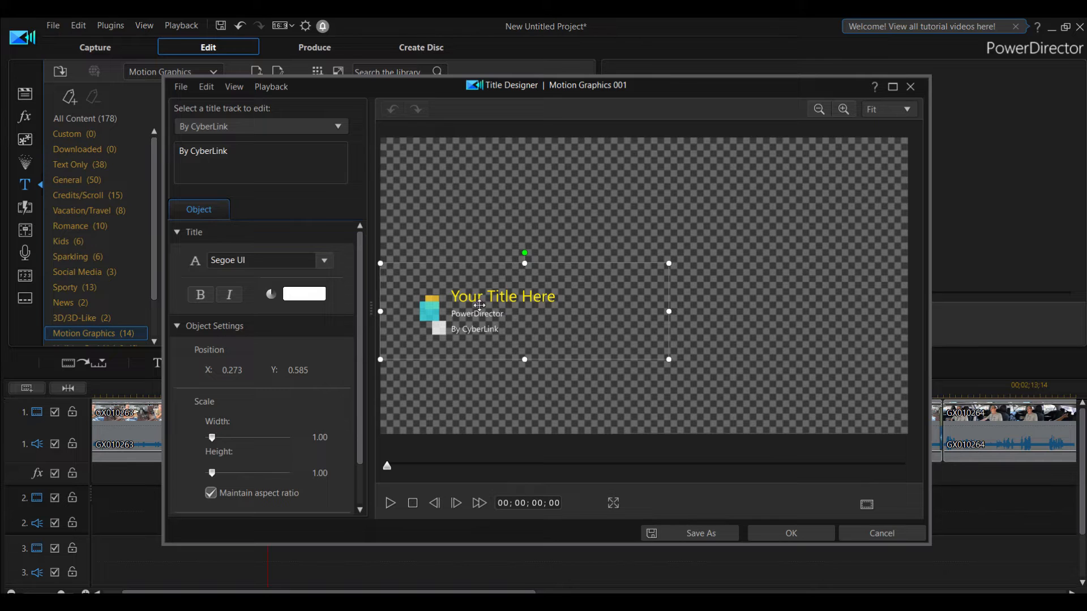
double_click(480, 299)
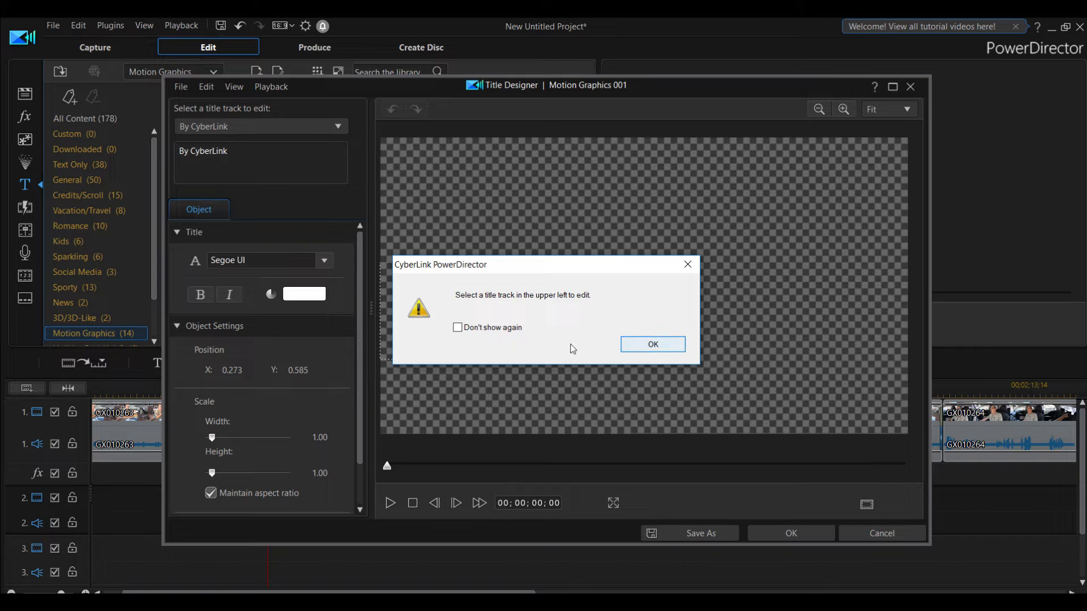
left_click(634, 345)
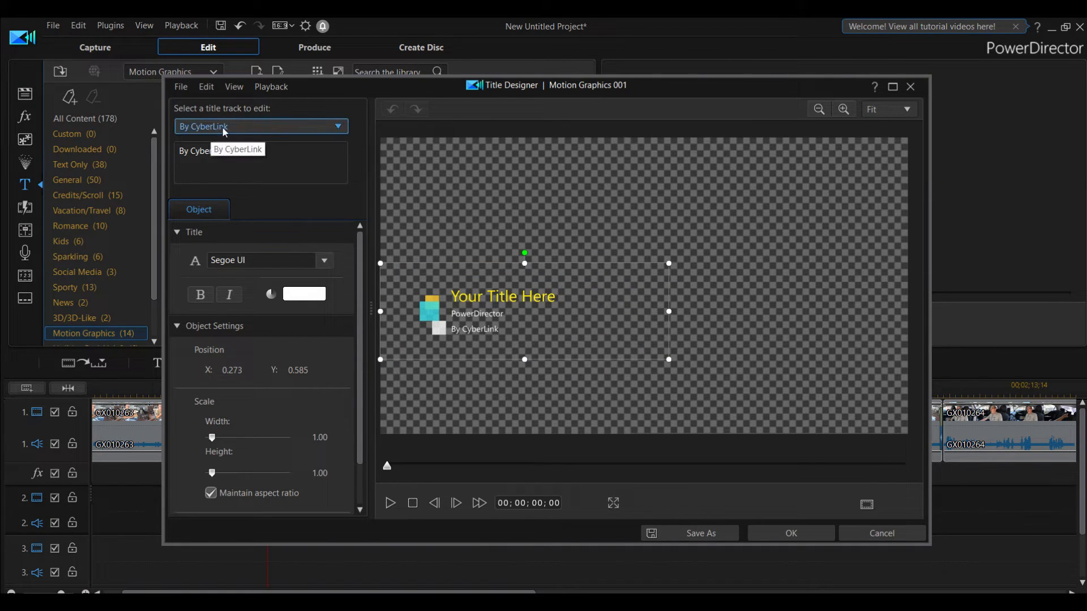
Step: Replace the text of the "Your Title Here" title track with 111111
left_click(332, 133)
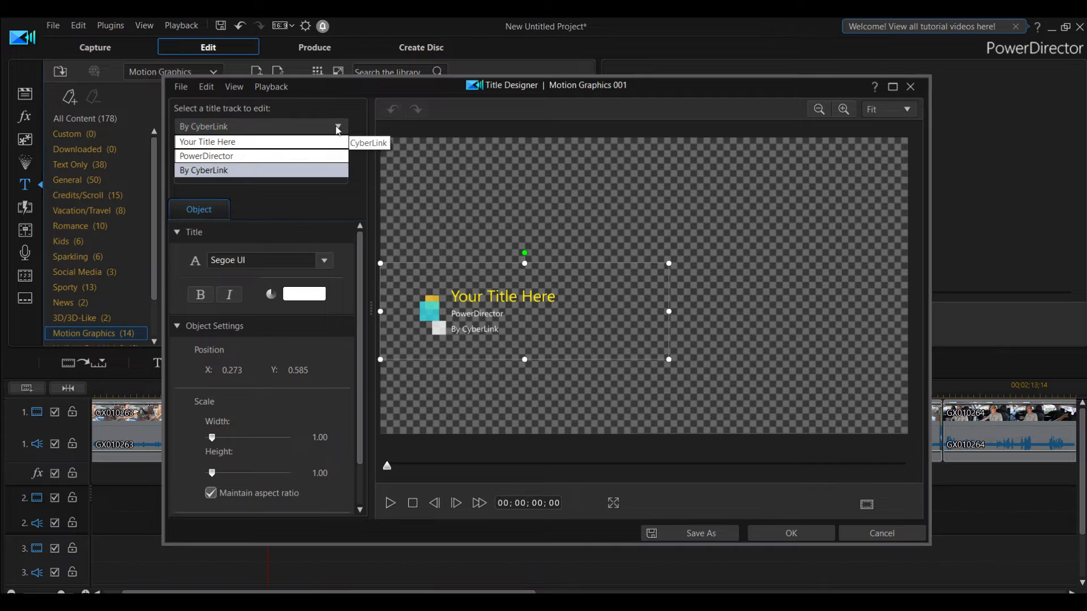
left_click(227, 143)
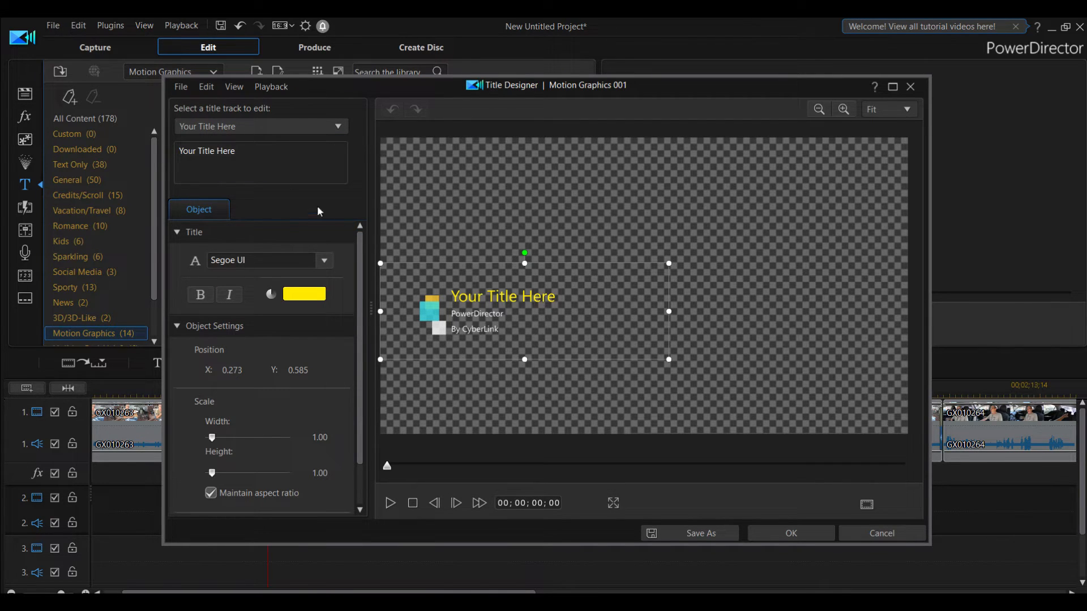
left_click_drag(271, 163, 182, 161)
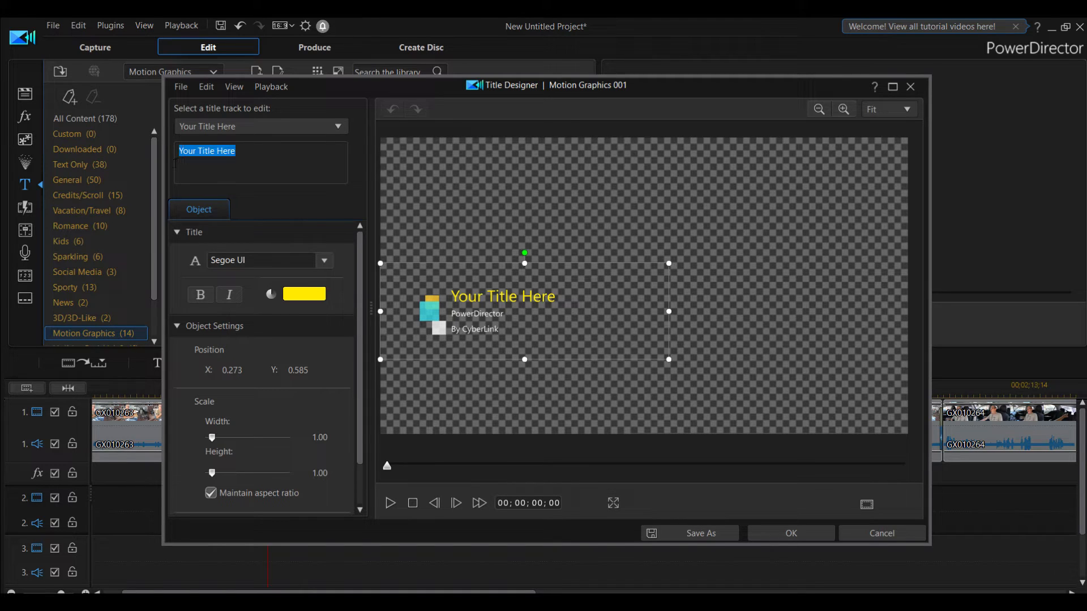
type("111111")
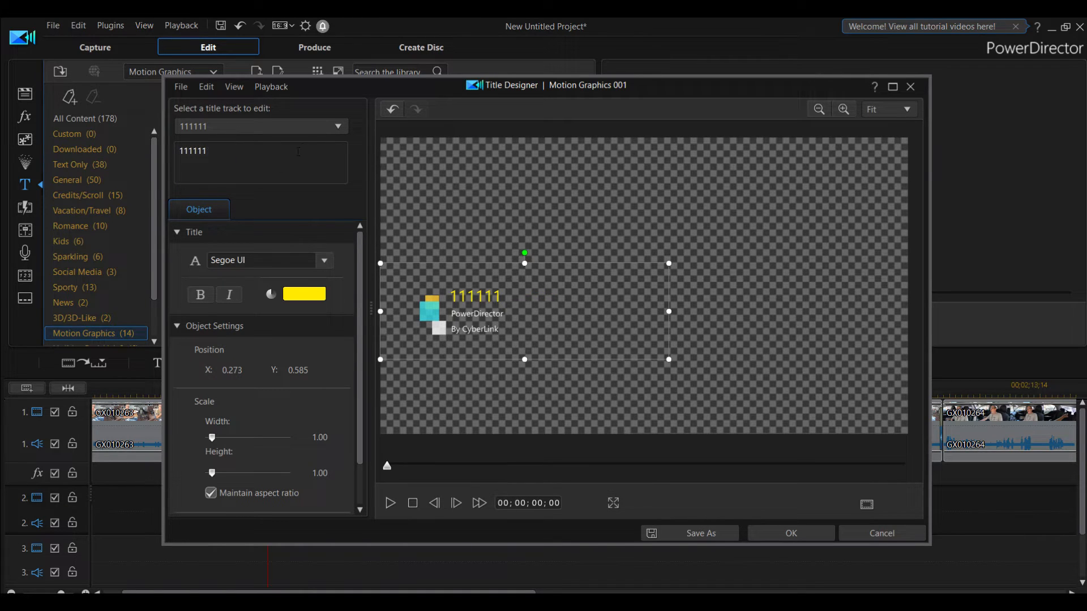
Step: Replace the text of the "PowerDirector" title track with 222222
left_click(339, 127)
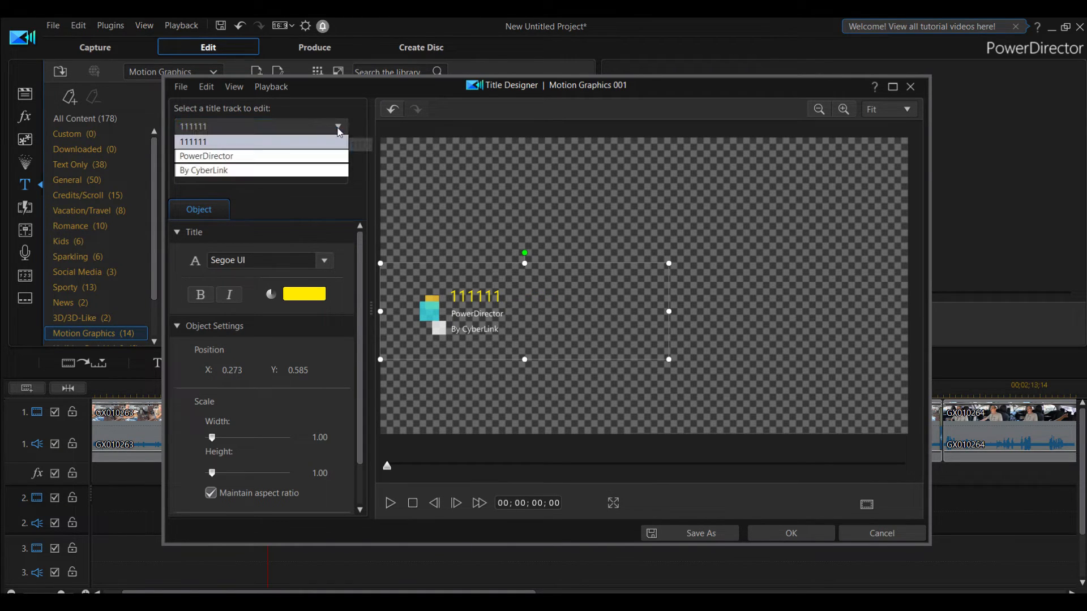
left_click(253, 157)
left_click_drag(251, 153, 158, 160)
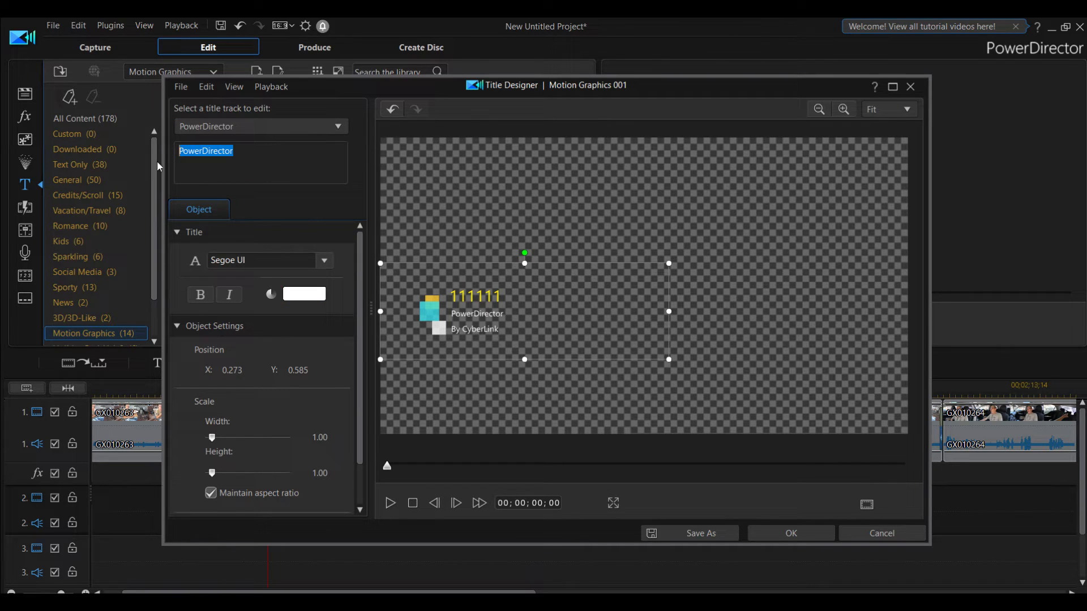
type("222222")
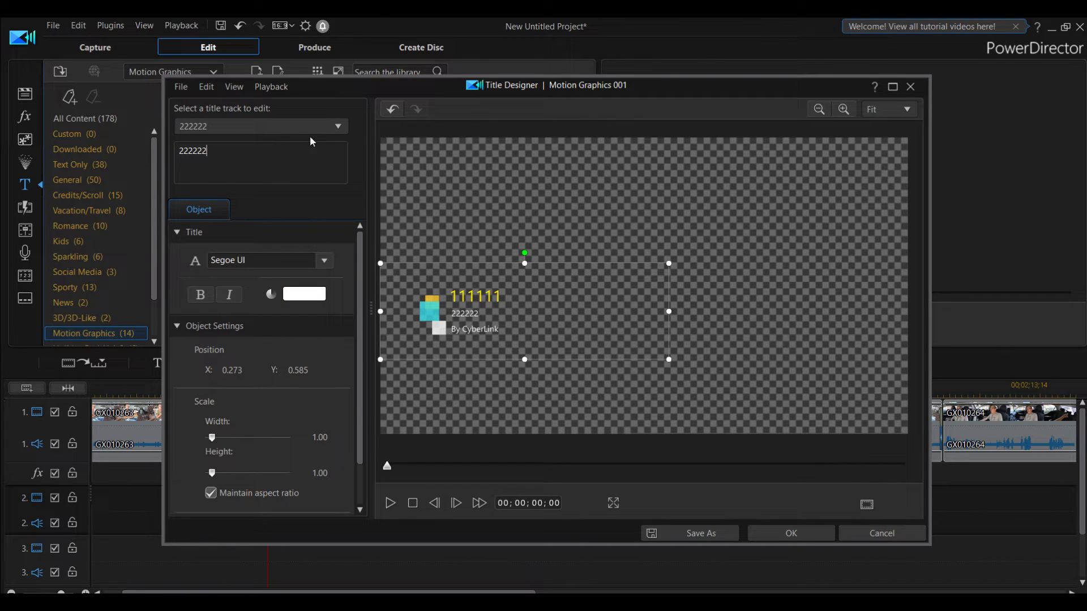
Step: Replace the text of the "By CyberLink" title track with 33333
left_click(337, 126)
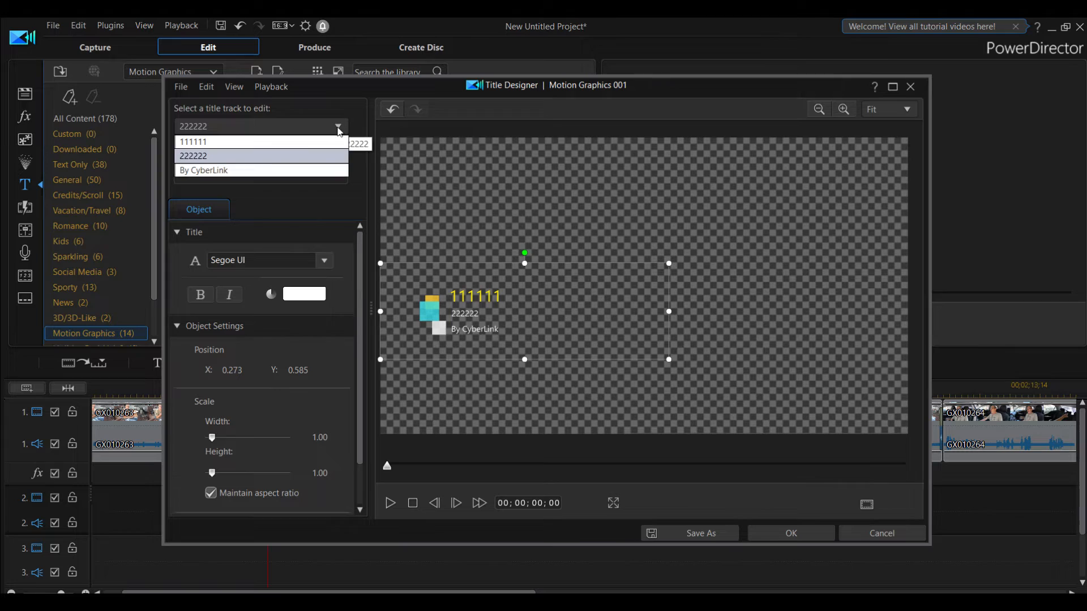
left_click(244, 172)
left_click_drag(236, 150, 178, 157)
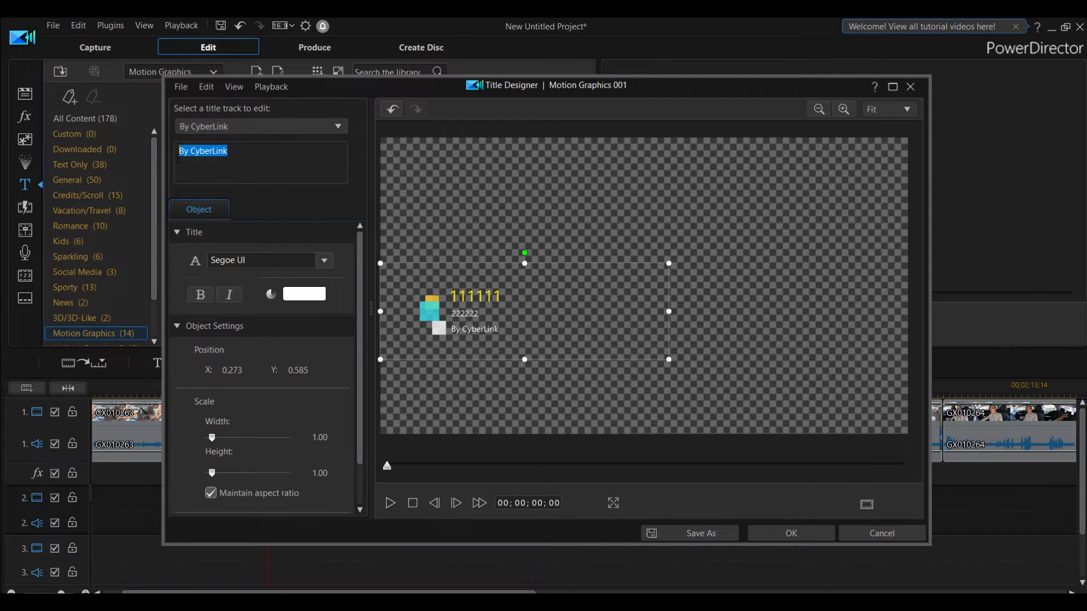
type("33333")
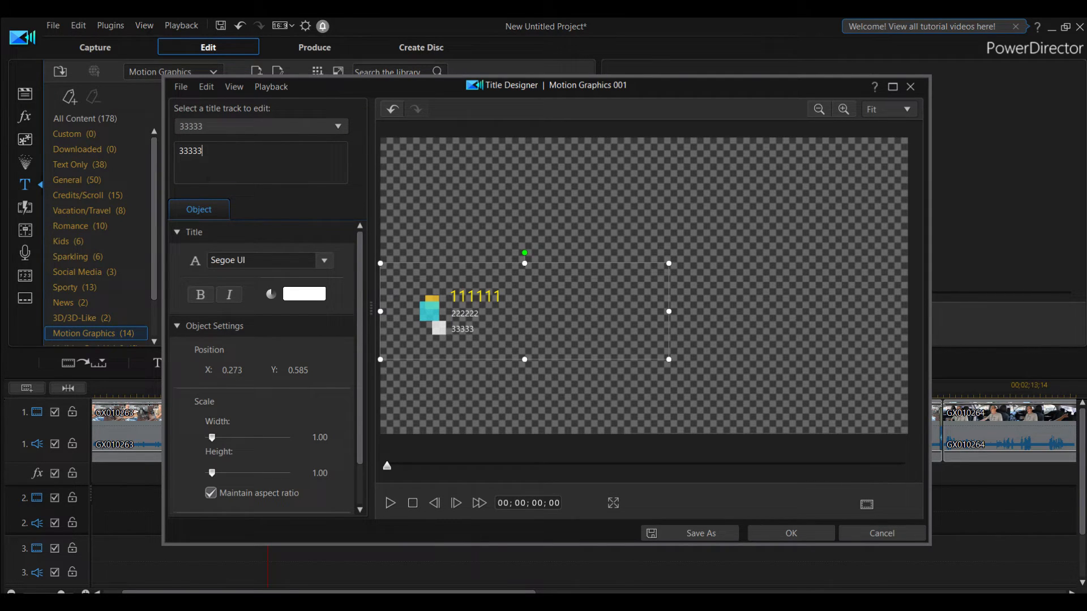
left_click(336, 127)
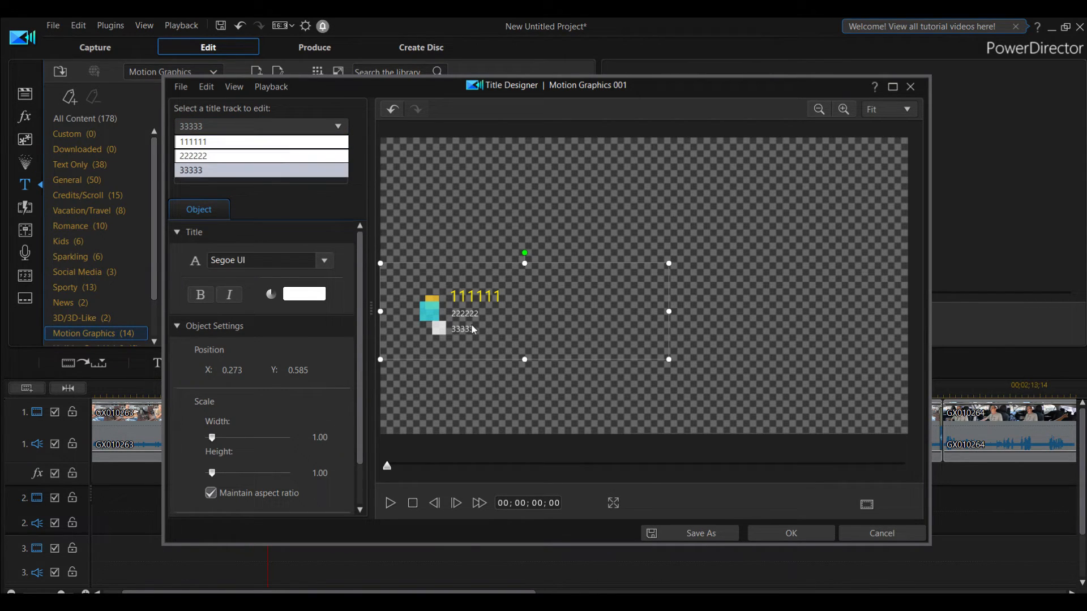
left_click(300, 195)
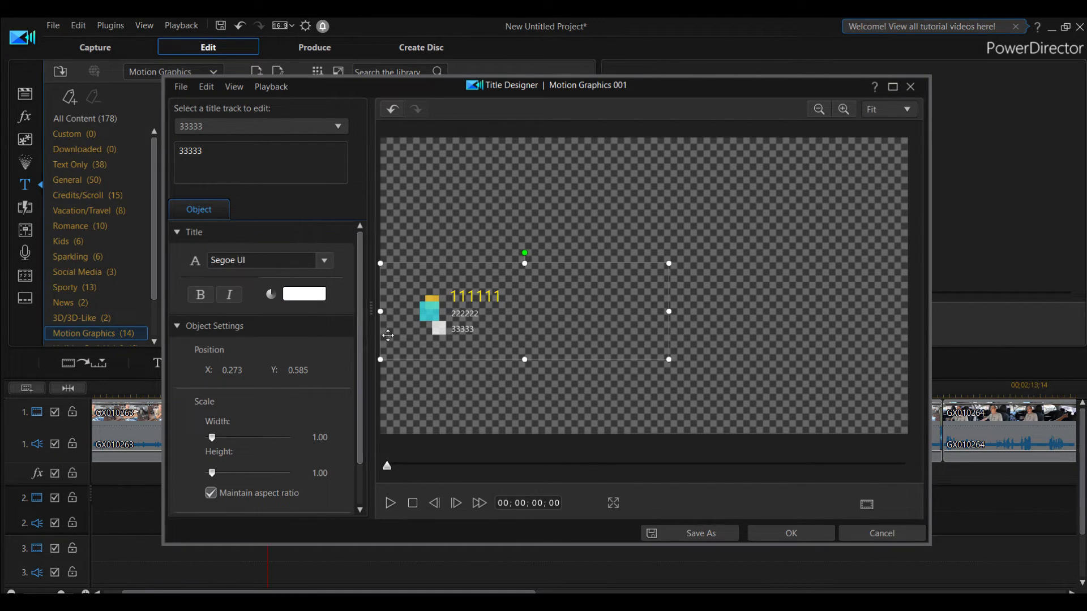
Step: Set the 33333 title line's font to Steppes TT and make it bold
left_click(290, 260)
left_click(324, 260)
scroll(275, 298, "down", 5)
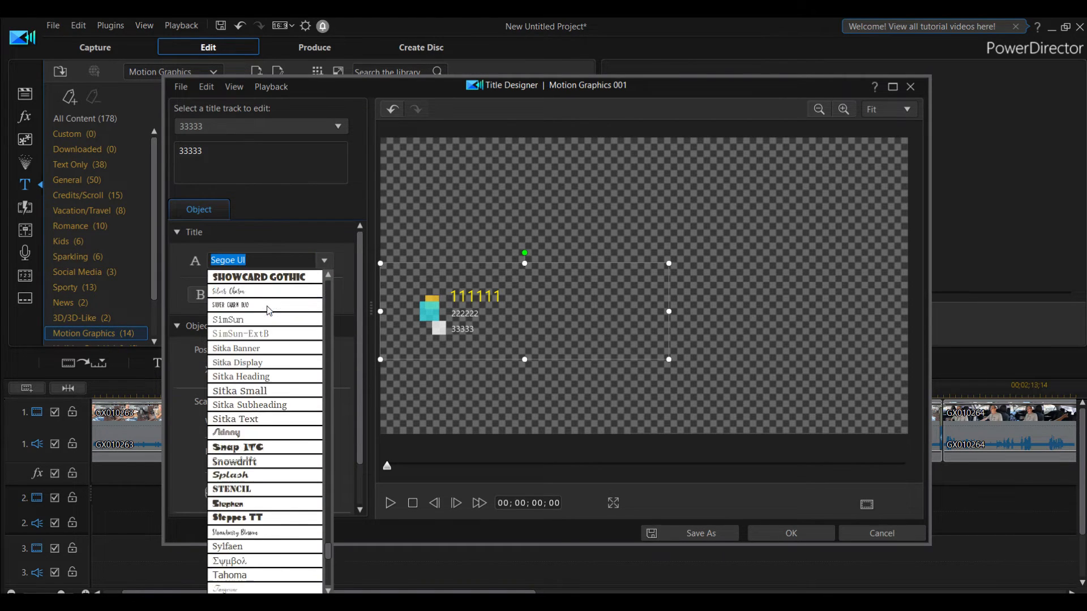
left_click(250, 361)
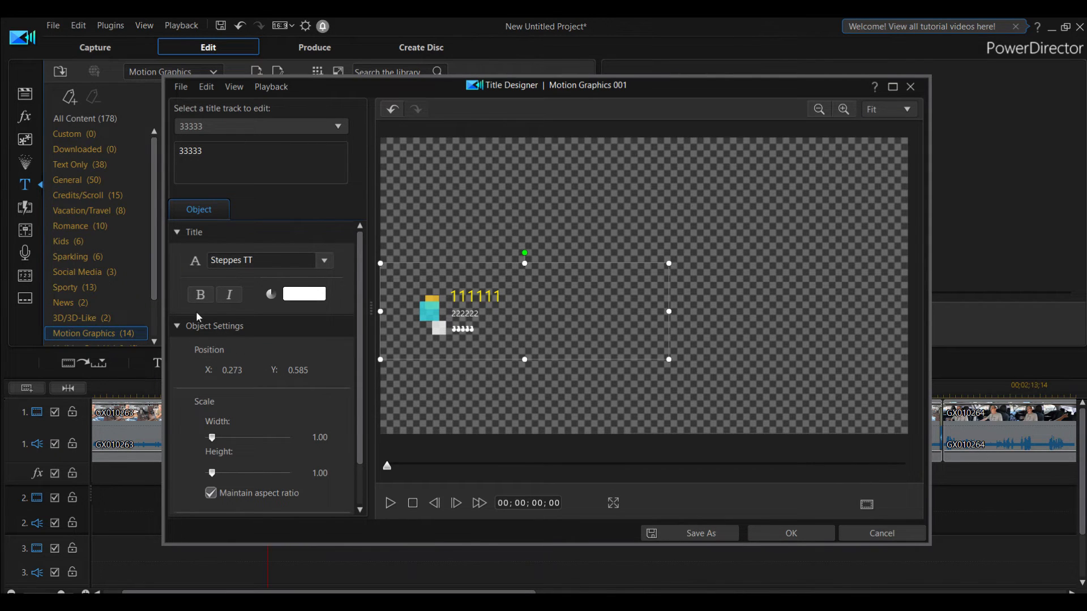
left_click(200, 294)
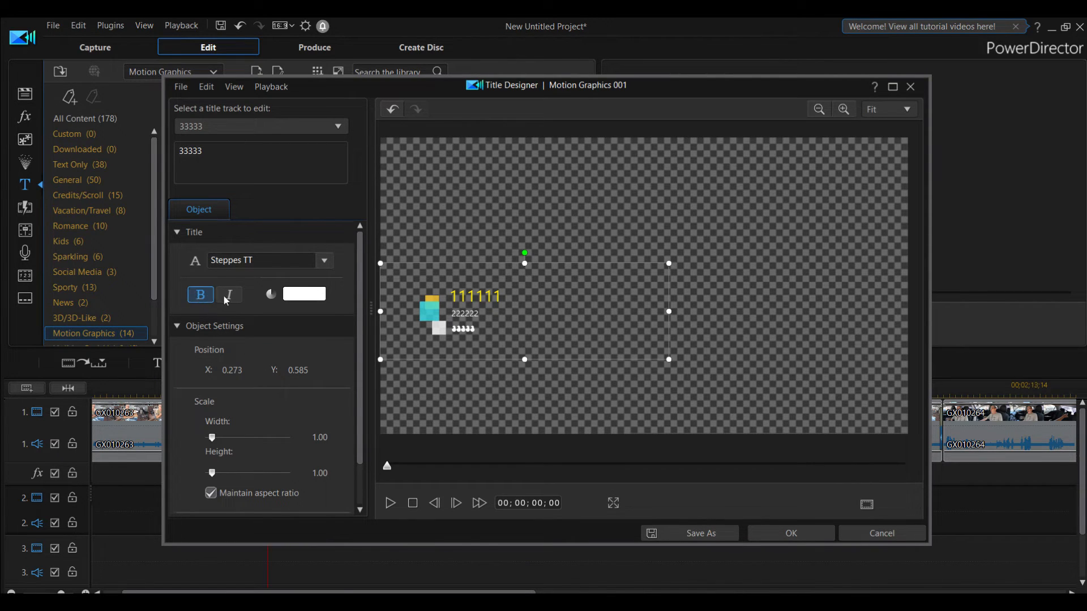
Step: Change the text color of the 33333 title line to orange from the basic colors
left_click(293, 293)
left_click(409, 284)
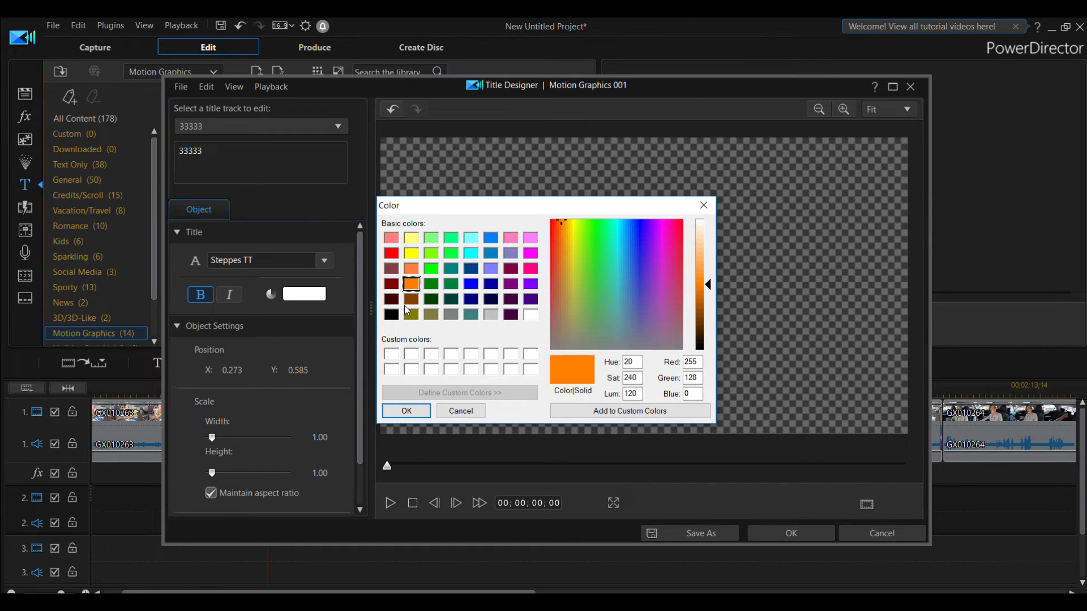
left_click(408, 412)
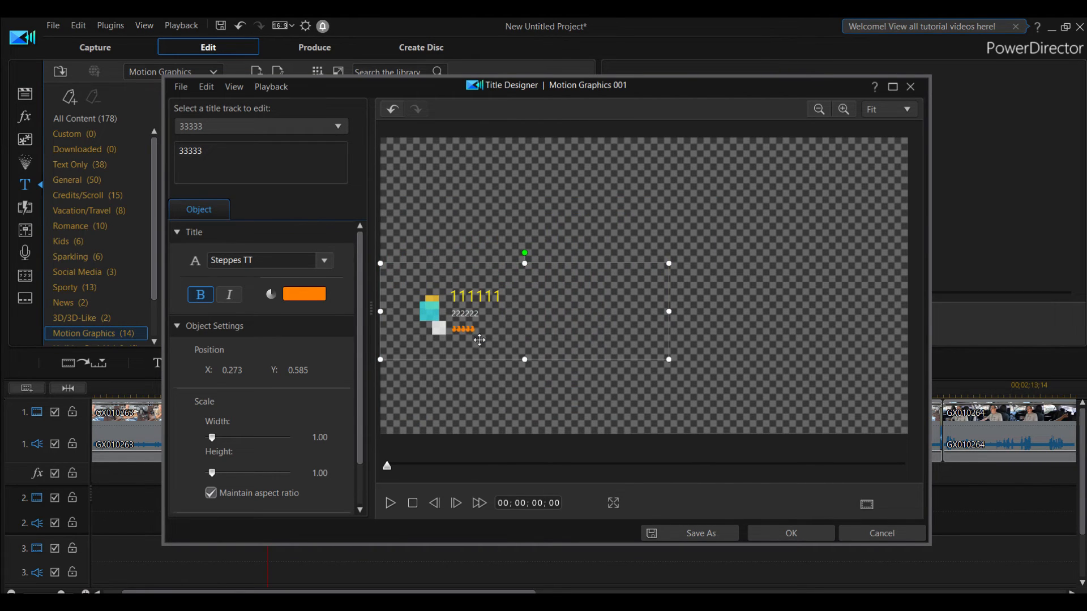
Step: Shift the whole title slightly to the right by raising its X position to 0.282
left_click(255, 368)
left_click(255, 368)
left_click(255, 368)
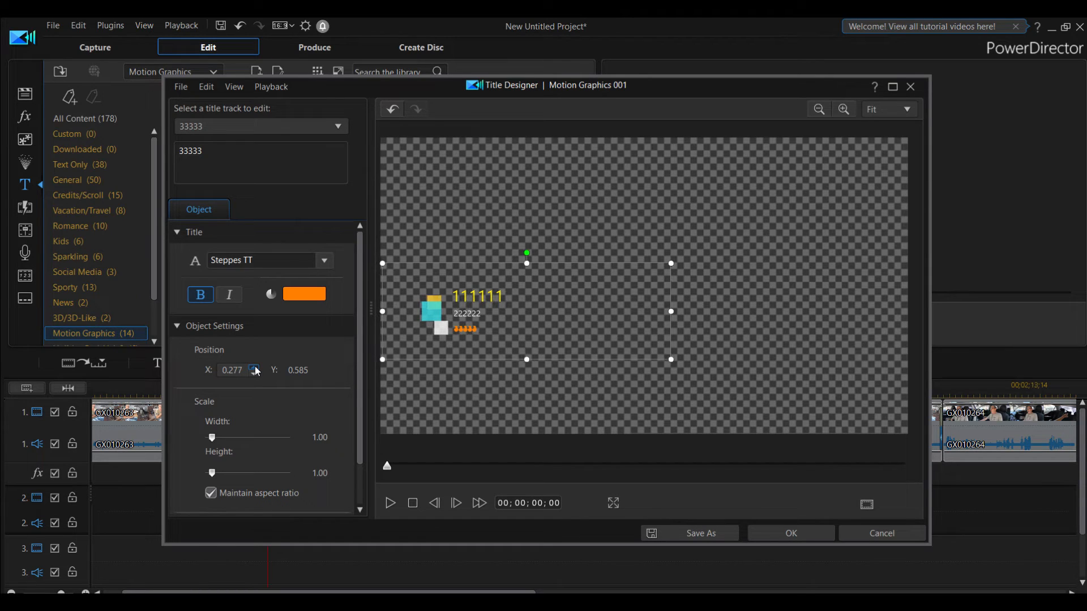
left_click(255, 368)
left_click(254, 368)
left_click(255, 368)
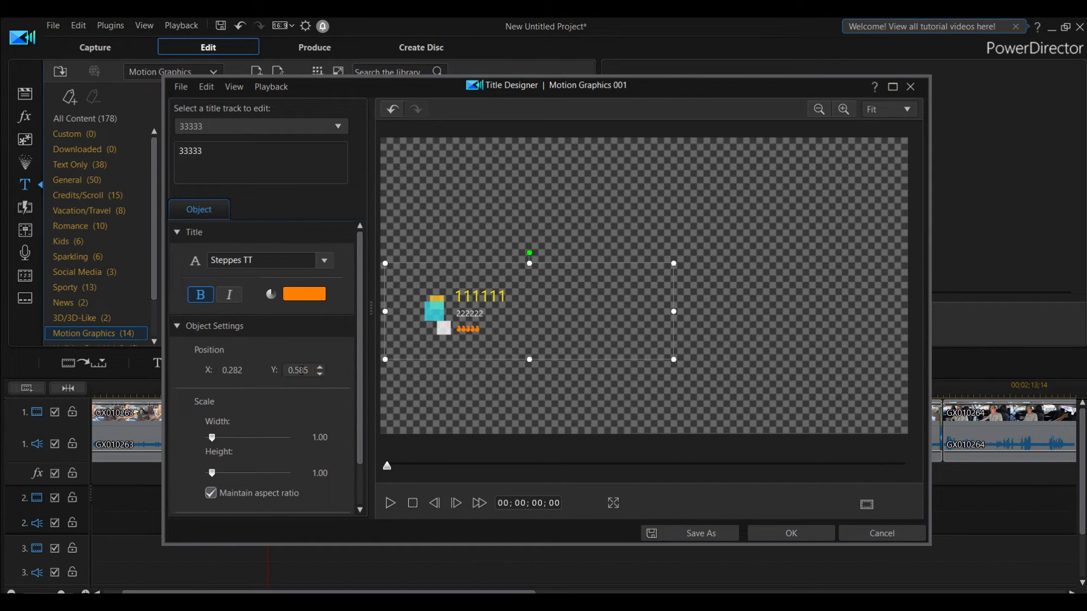
Step: Shift the whole title slightly downward by raising its Y position to 0.598
left_click(319, 368)
left_click(320, 369)
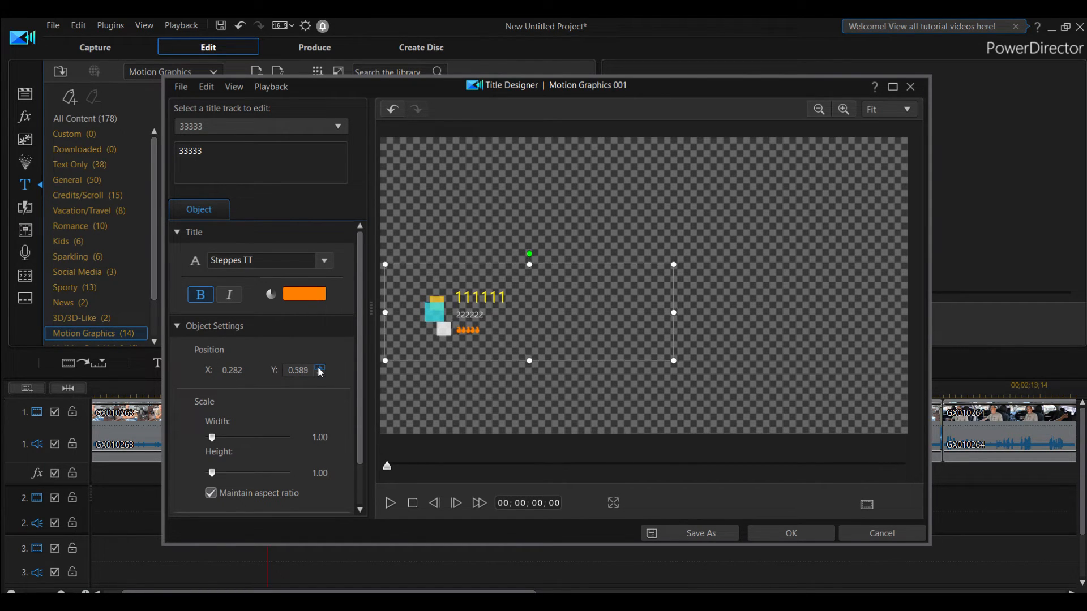
left_click(320, 369)
left_click(320, 369)
left_click(320, 369)
left_click(320, 368)
left_click(319, 368)
left_click(320, 369)
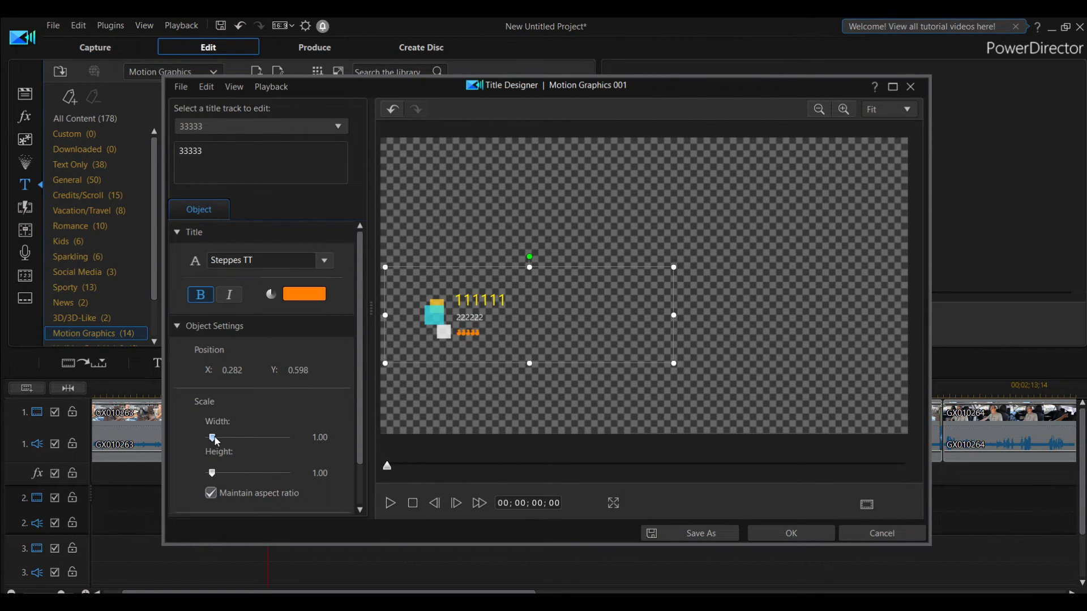
Step: Scale the title to width 0.46 and height 1.25 without maintaining the aspect ratio, and rotate it to about 34
mouse_move(217, 441)
left_mouse_down()
mouse_move(228, 473)
mouse_move(208, 473)
mouse_move(224, 439)
mouse_move(207, 439)
left_mouse_up()
left_click(216, 494)
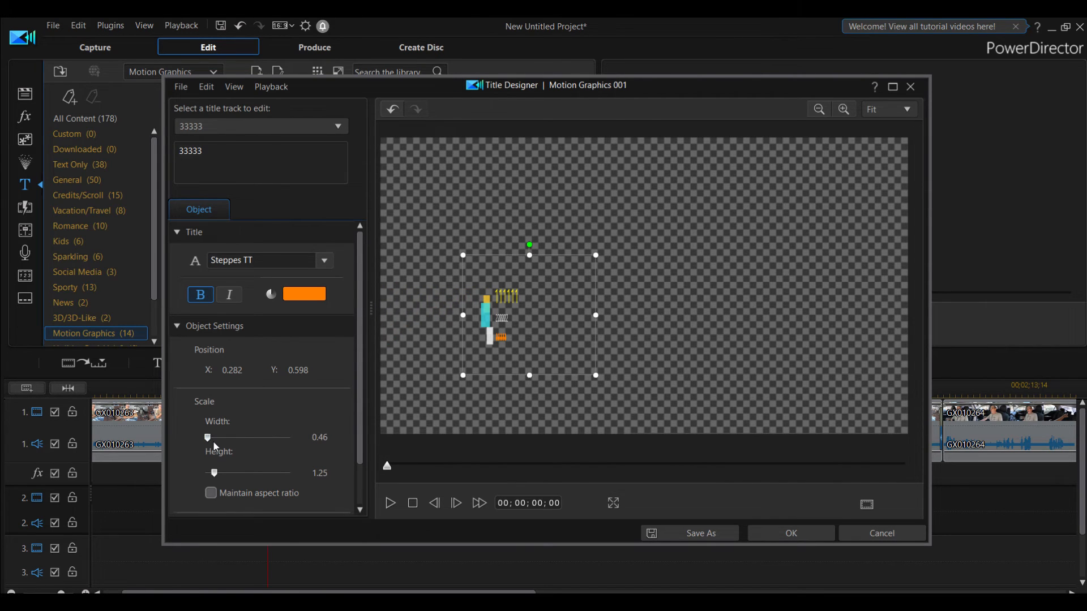
scroll(283, 453, "down", 2)
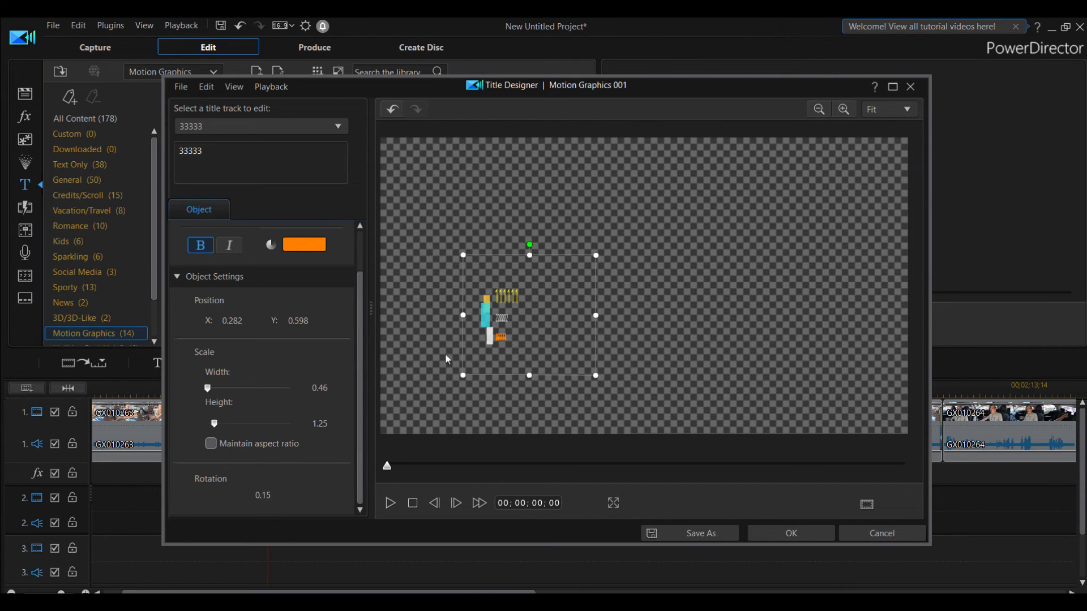
left_click_drag(529, 246, 569, 258)
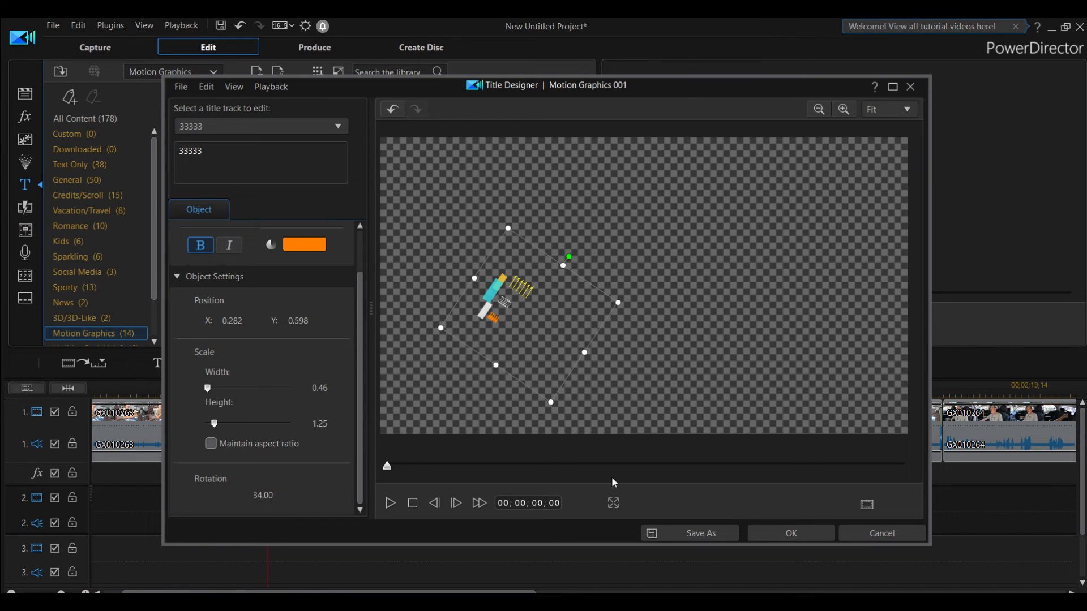
left_click(181, 87)
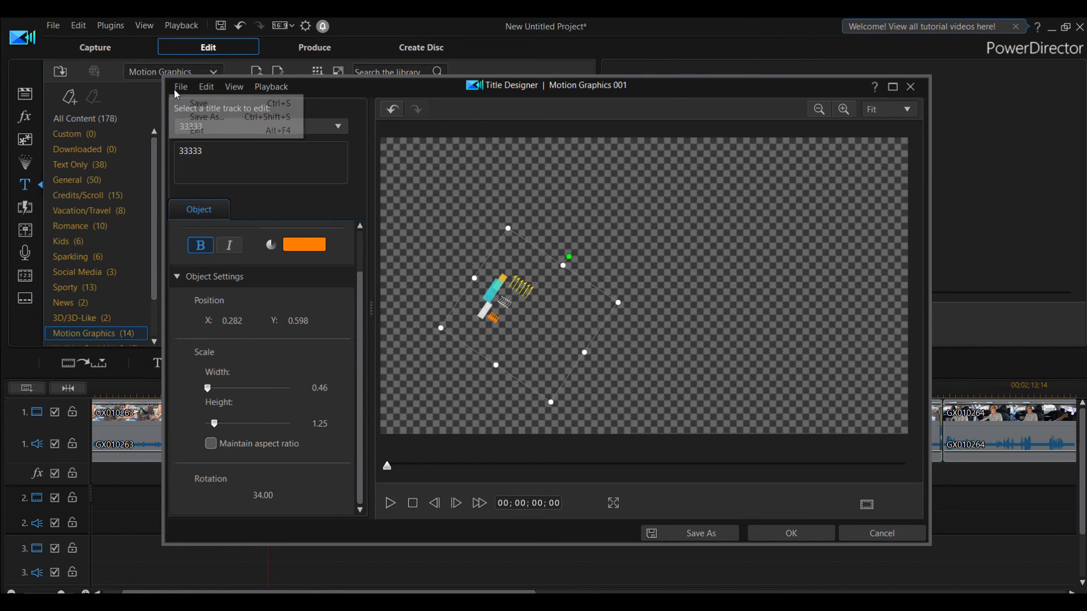
left_click(204, 87)
left_click(204, 89)
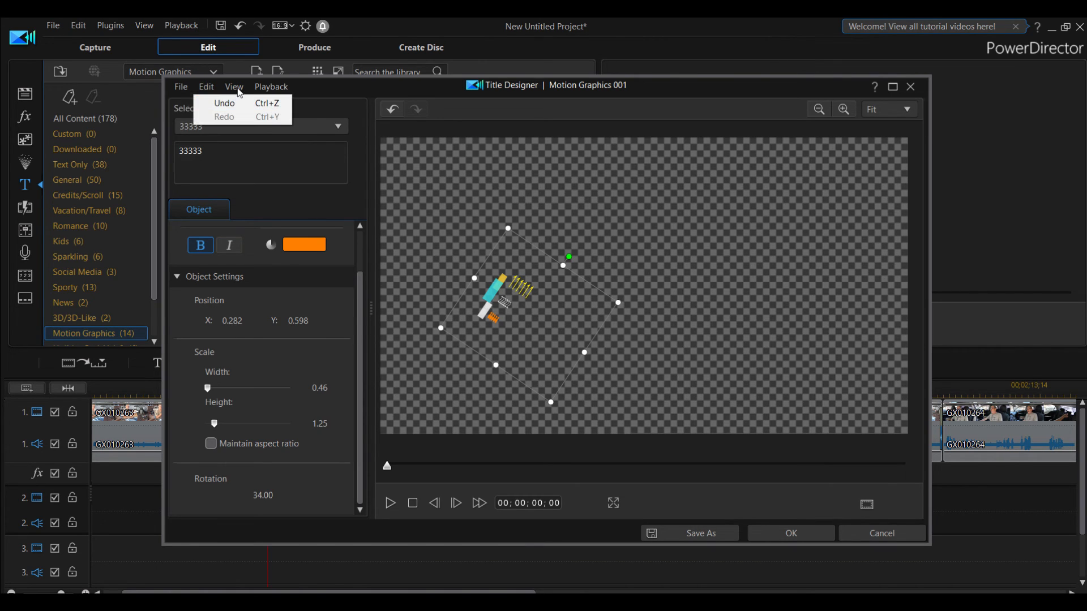
mouse_move(239, 93)
left_click(273, 91)
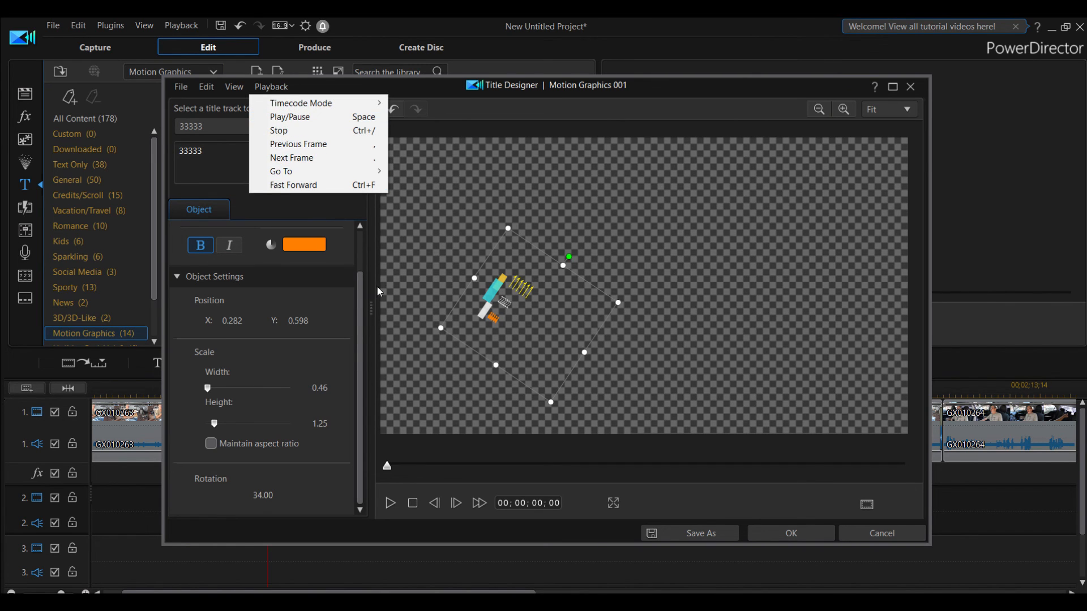
left_click(360, 342)
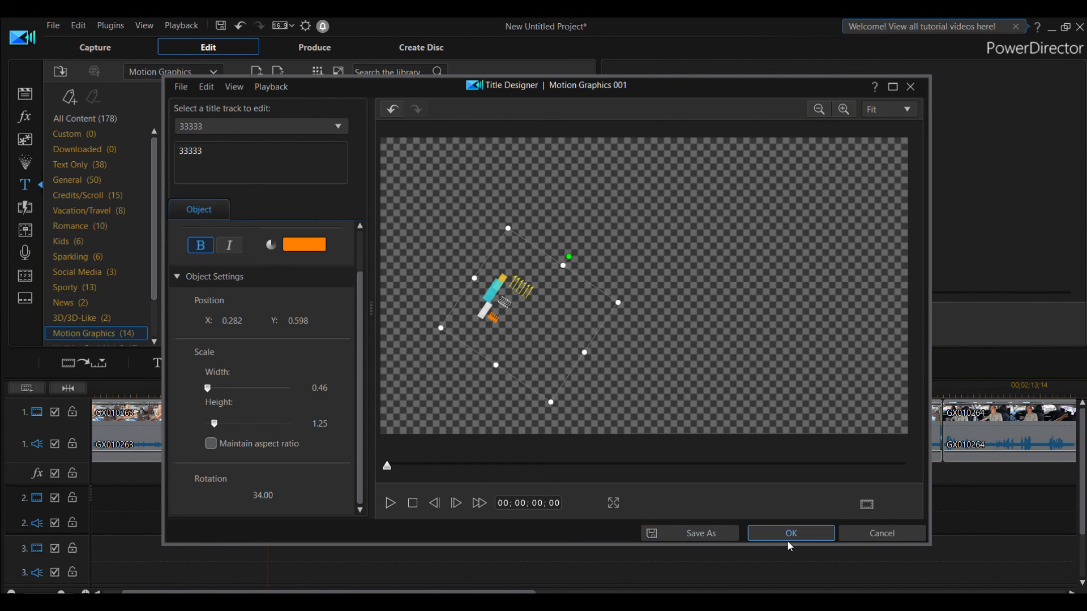
Step: Close the Title Designer and discard the changes made to Motion Graphics 001
left_click(861, 540)
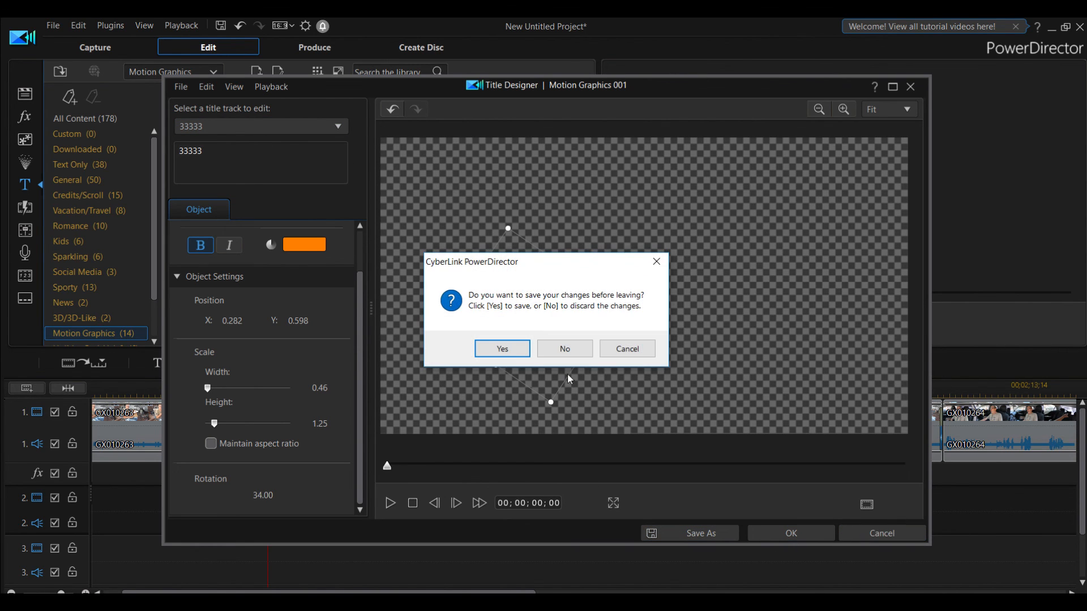
left_click(566, 350)
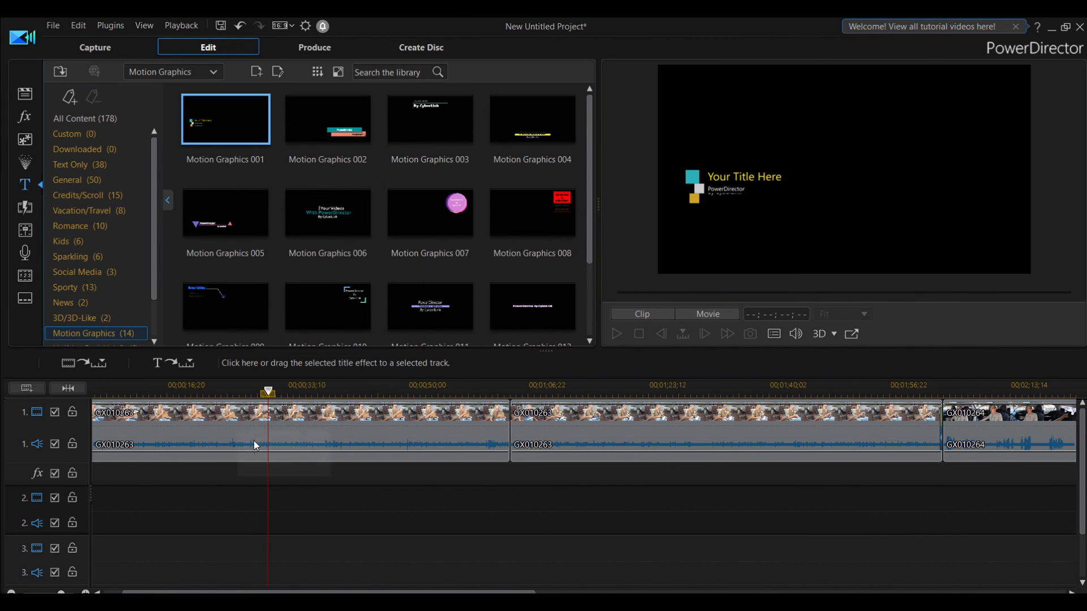
Step: Preview the Motion Graphics 002, 003, 004 and 008 title templates from the library
left_click(331, 121)
left_click(419, 126)
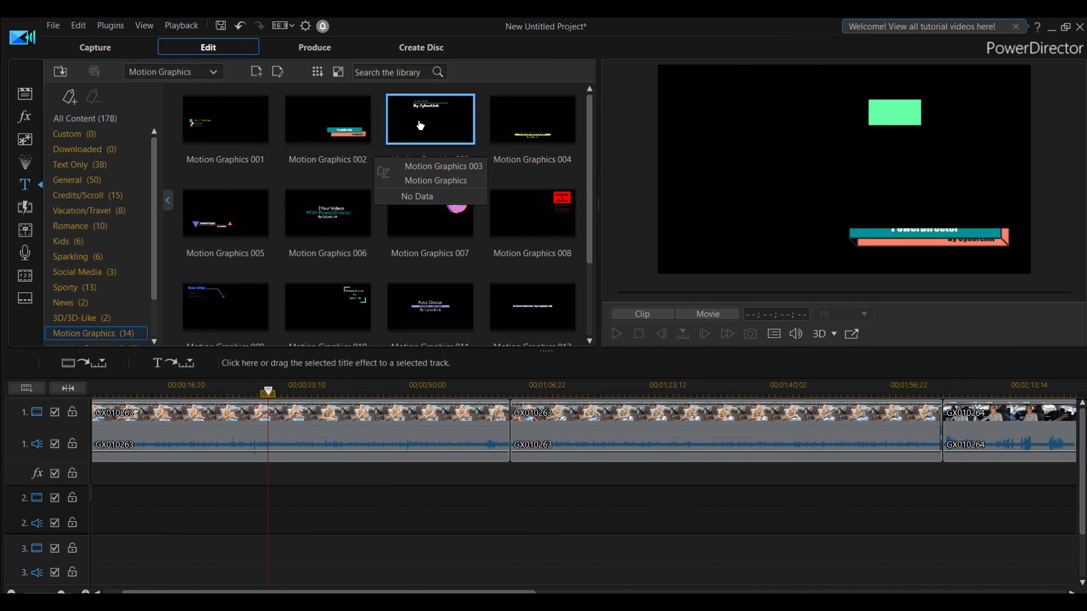
left_click(532, 122)
left_click(519, 214)
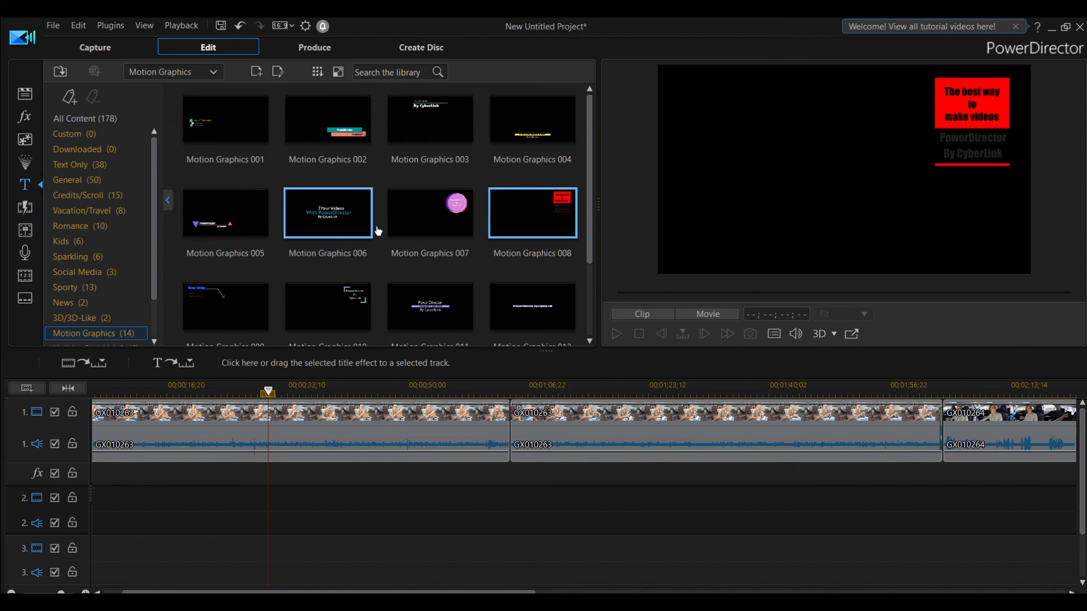
left_click(534, 602)
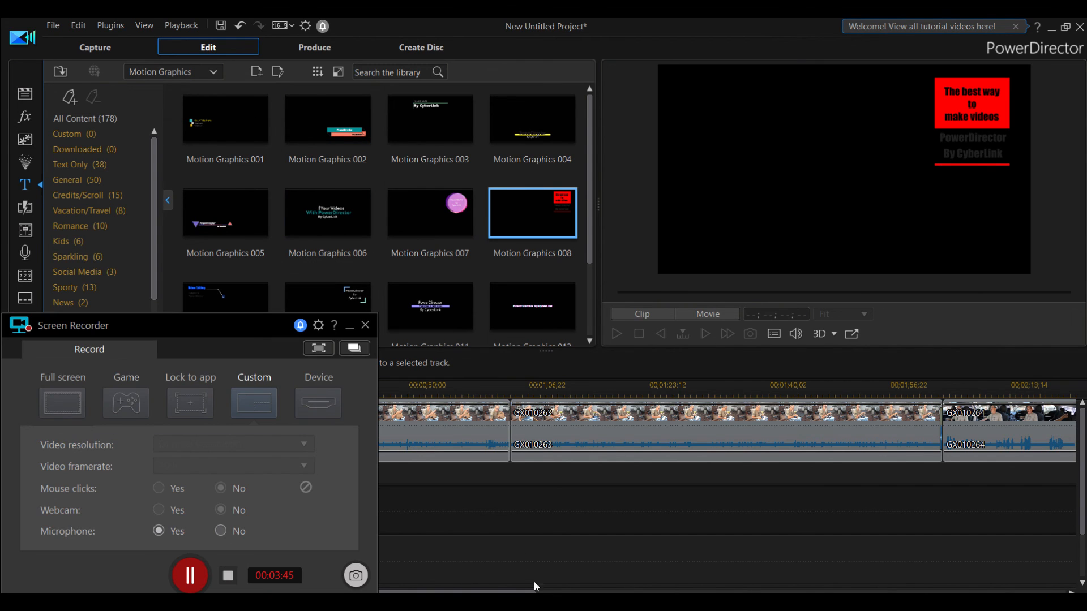